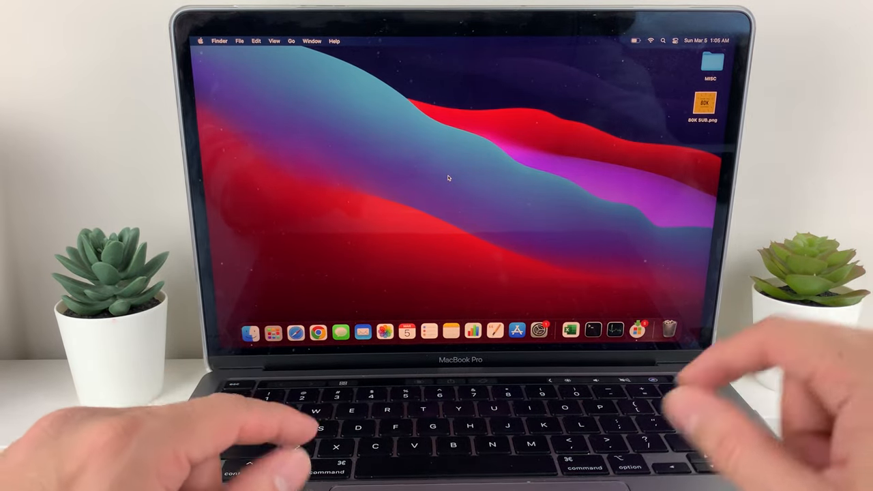
- Move keyboard focus into the menu bar to reach the Window menu commands
key(ctrl+F2)
- Bring up About This Mac showing macOS Big Sur and the MacBook Pro's M1 chip
key(Right)
key(Right)
key(Right)
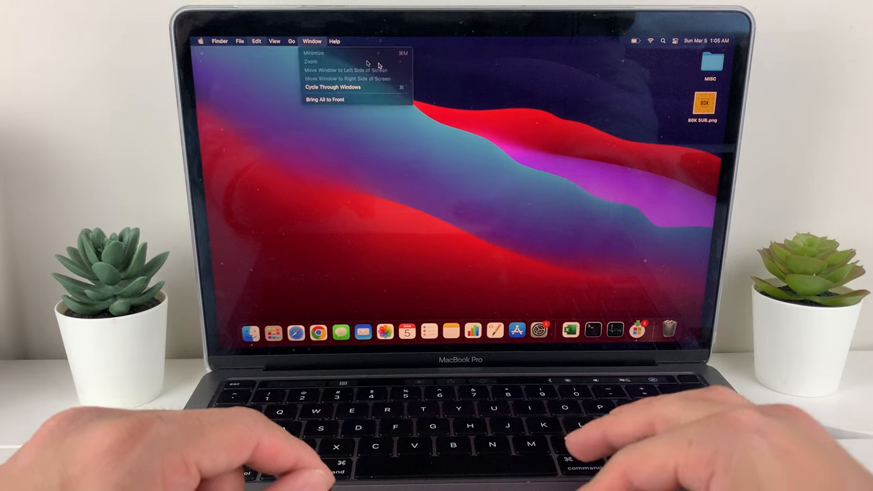
key(Right)
key(Right)
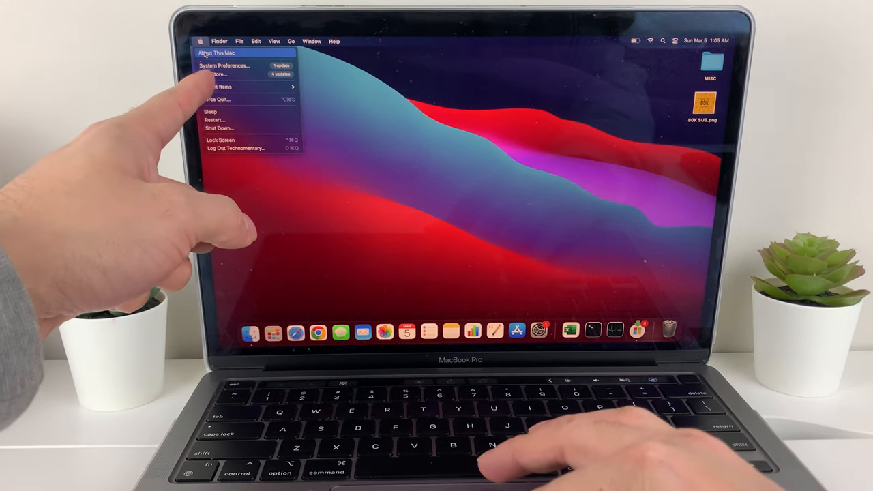
key(Escape)
key(Return)
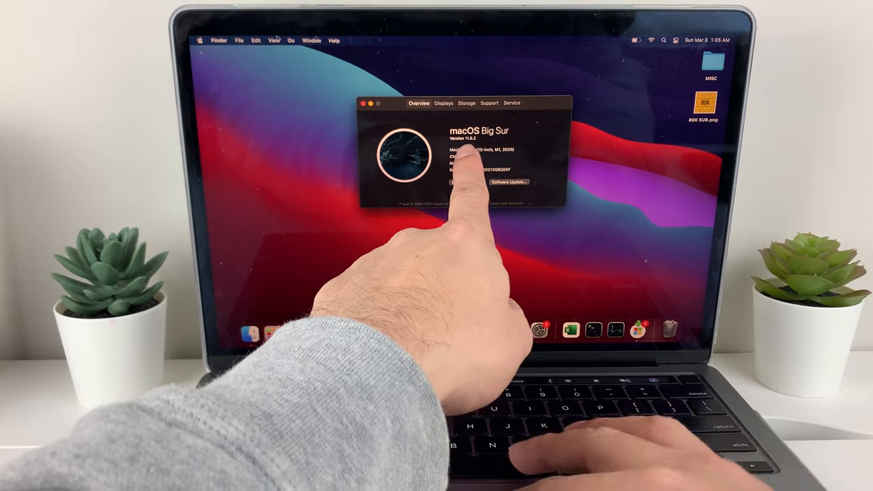
click(199, 40)
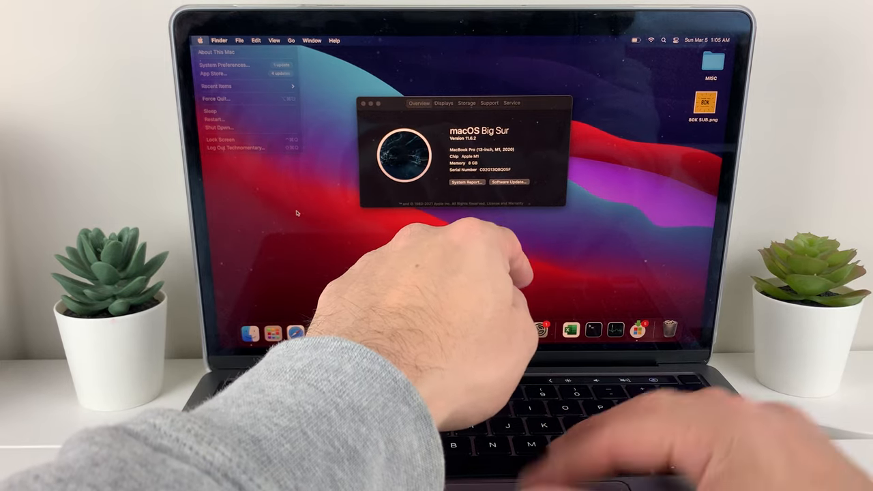
click(297, 213)
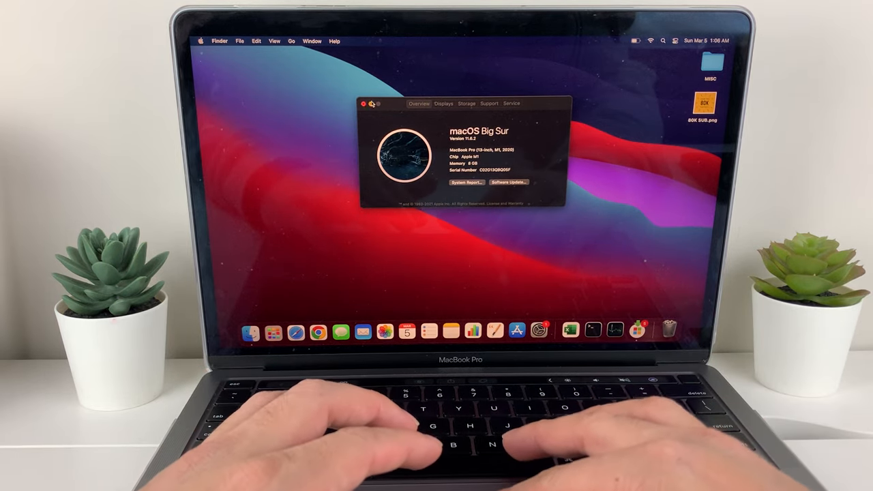
- Close About This Mac, then show the Apple menu's Shut Down option and dismiss it
click(365, 104)
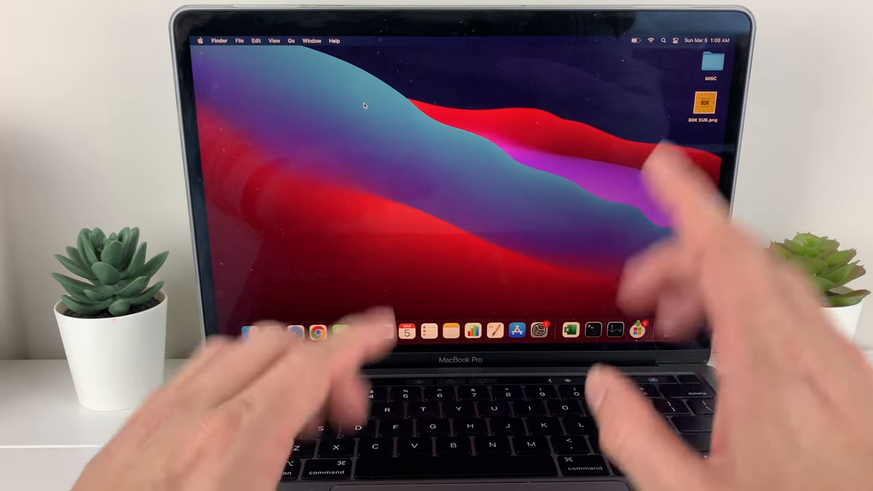
click(200, 40)
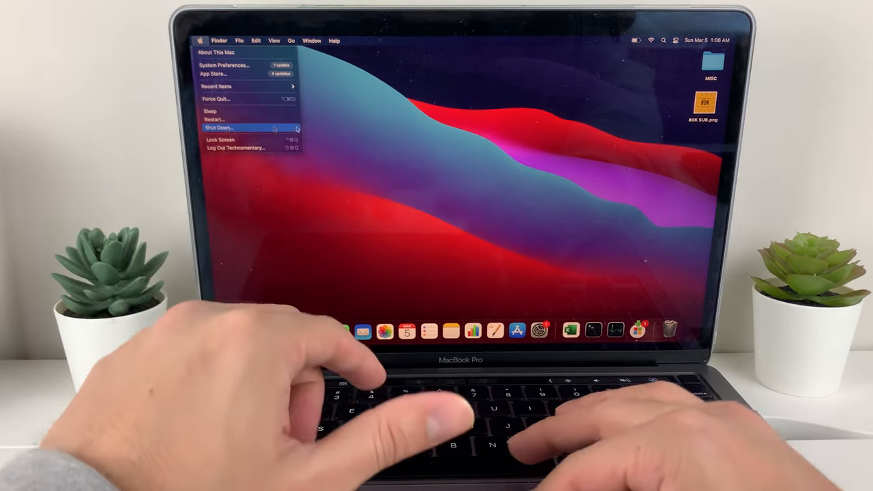
key(Escape)
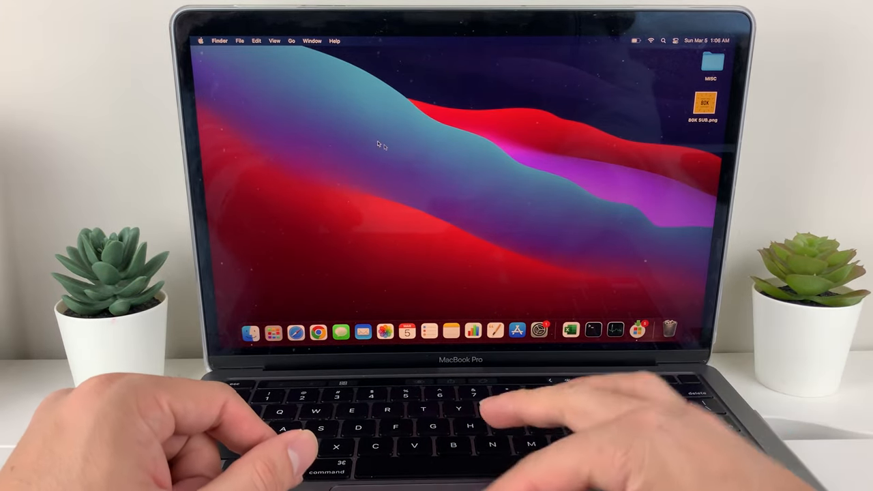
key(ctrl+F2)
key(Return)
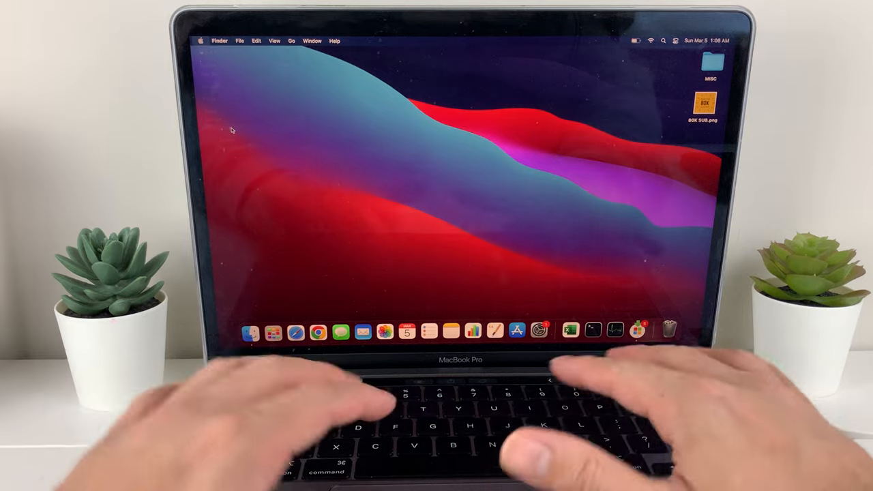